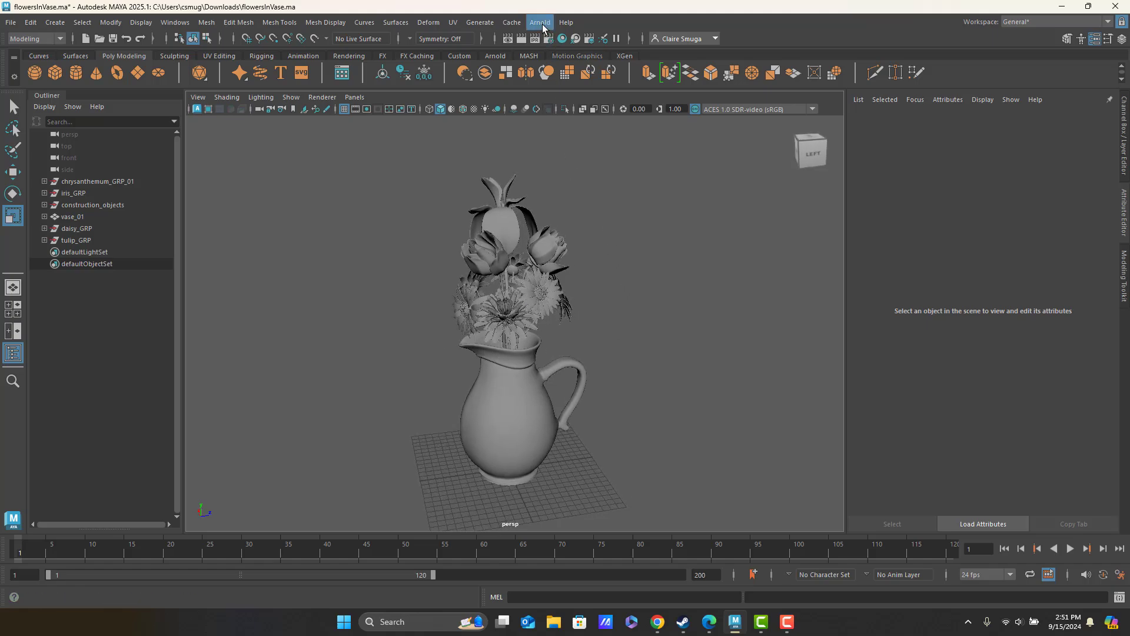
Render the perspective view of the flower vase scene with Arnold.
click(543, 23)
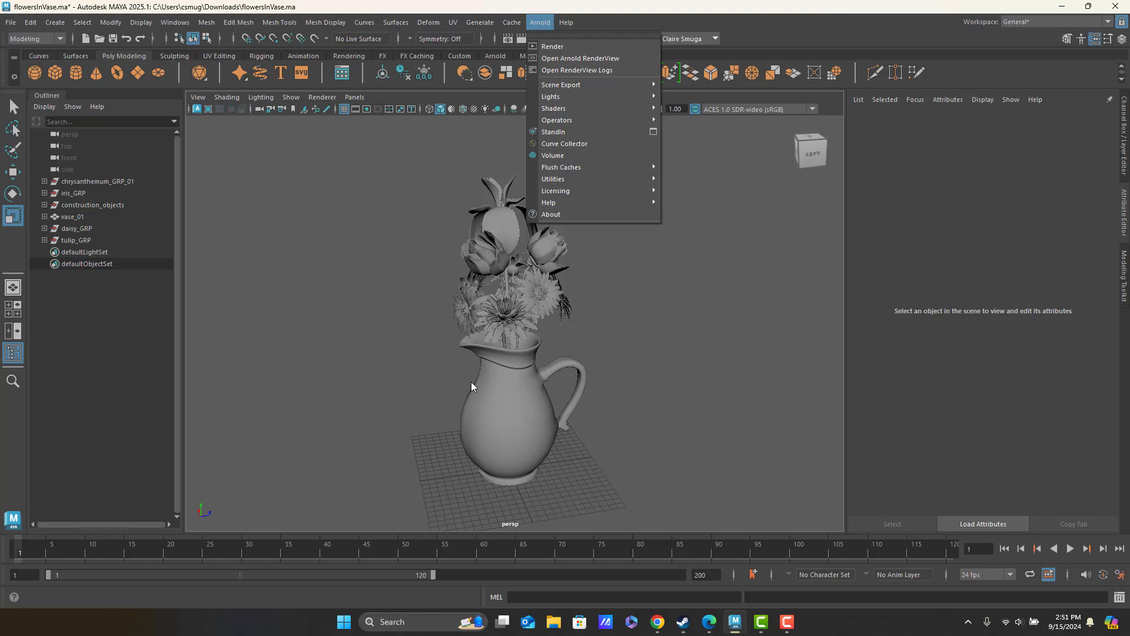
click(548, 47)
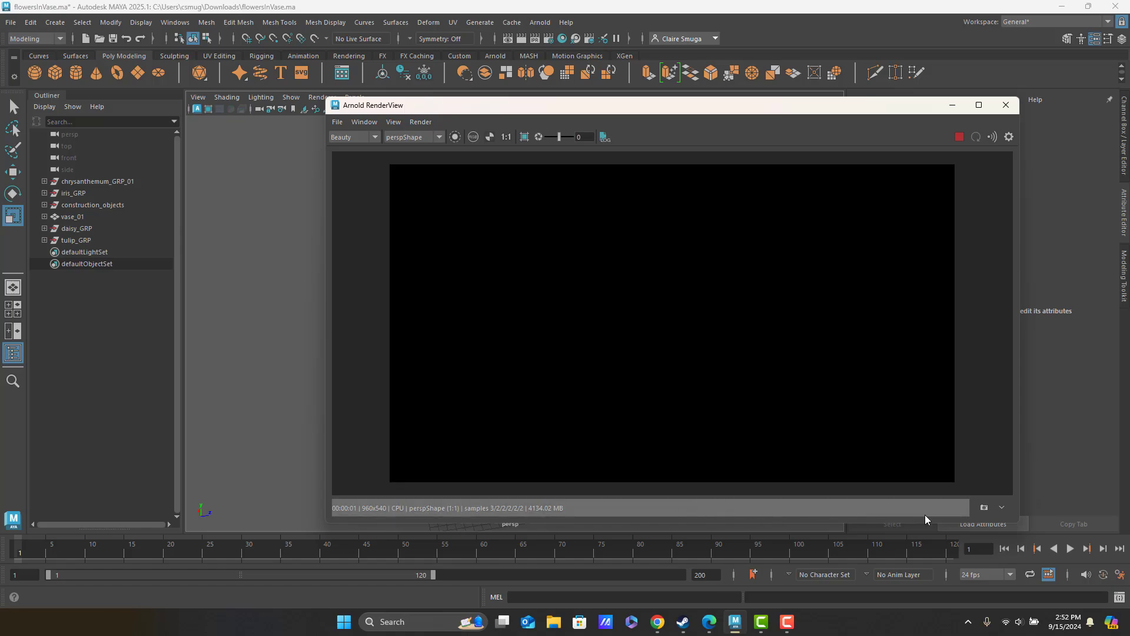
Take a snapshot of the current render and delete it again.
click(983, 509)
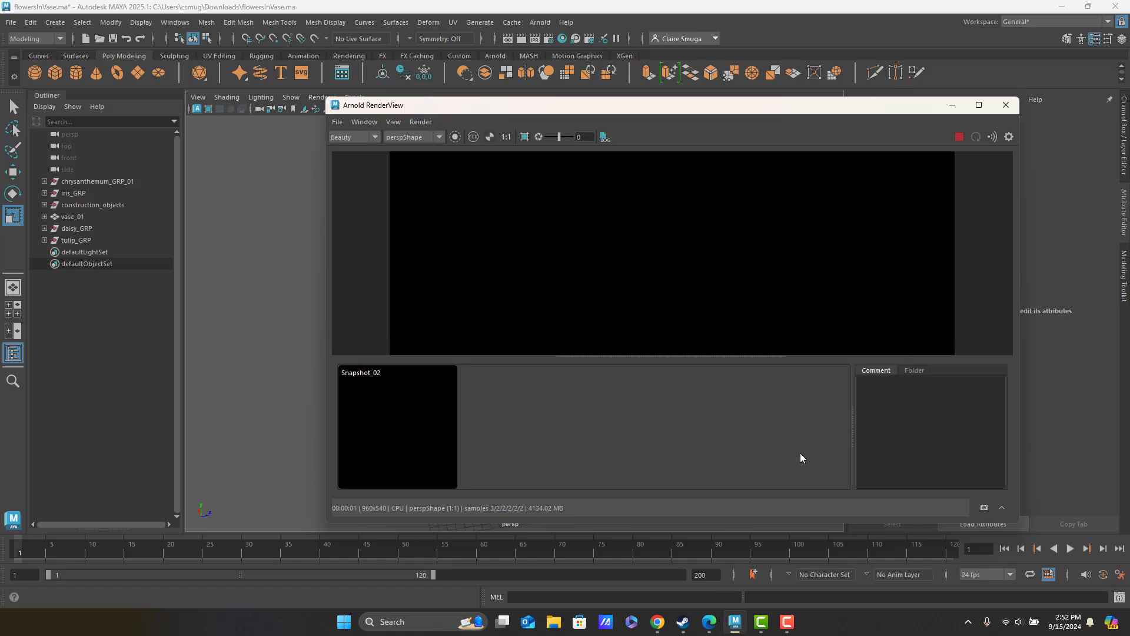
right_click(402, 415)
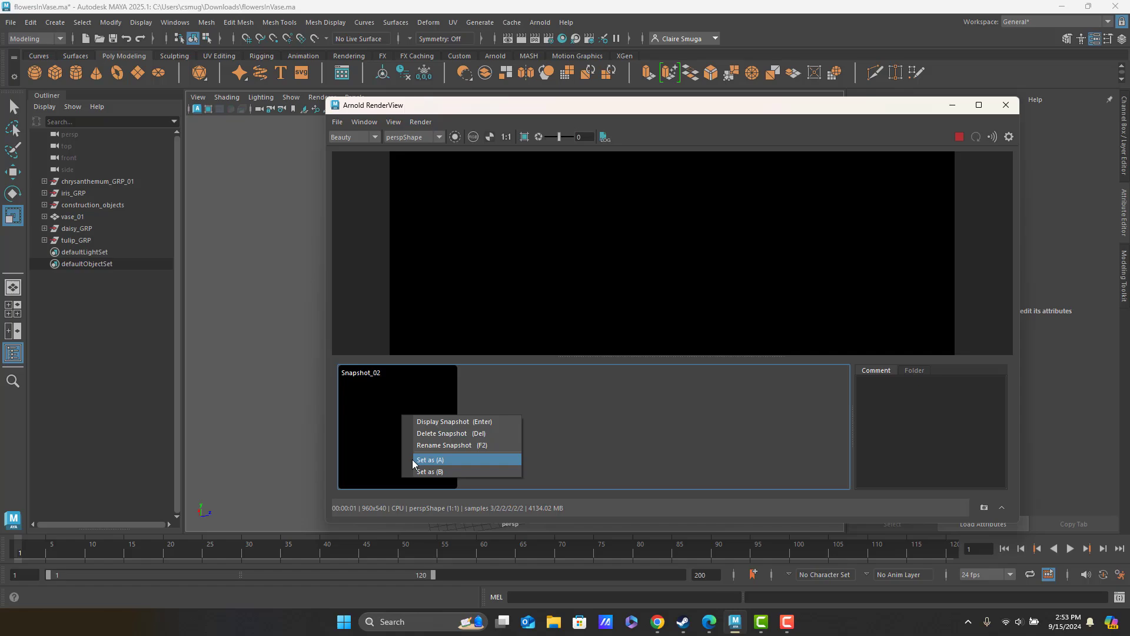
click(433, 434)
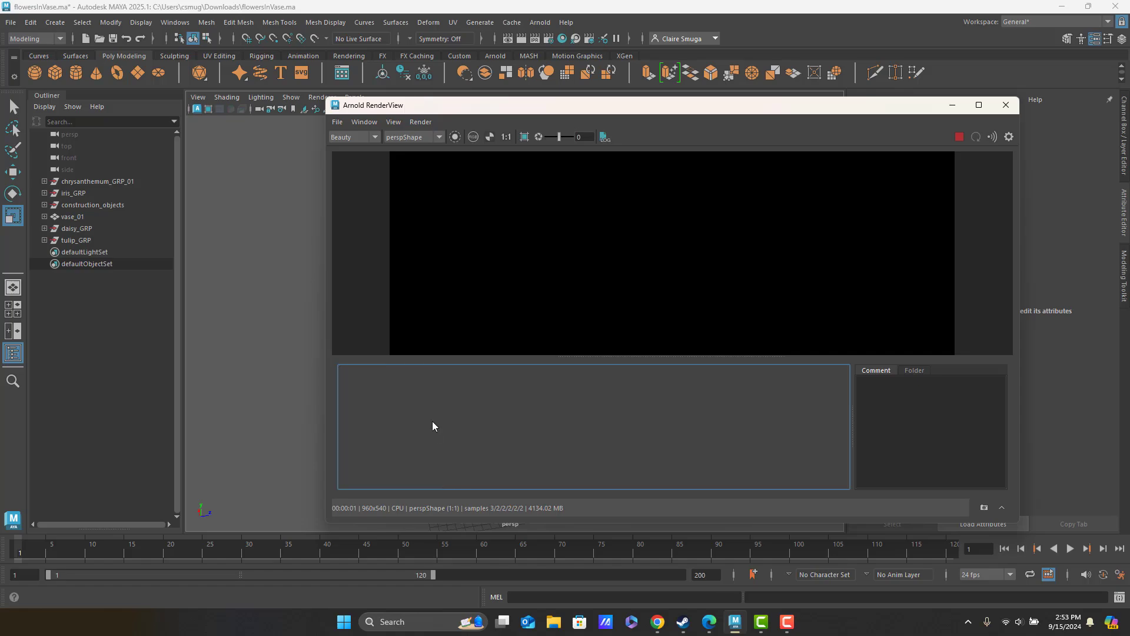
click(1001, 507)
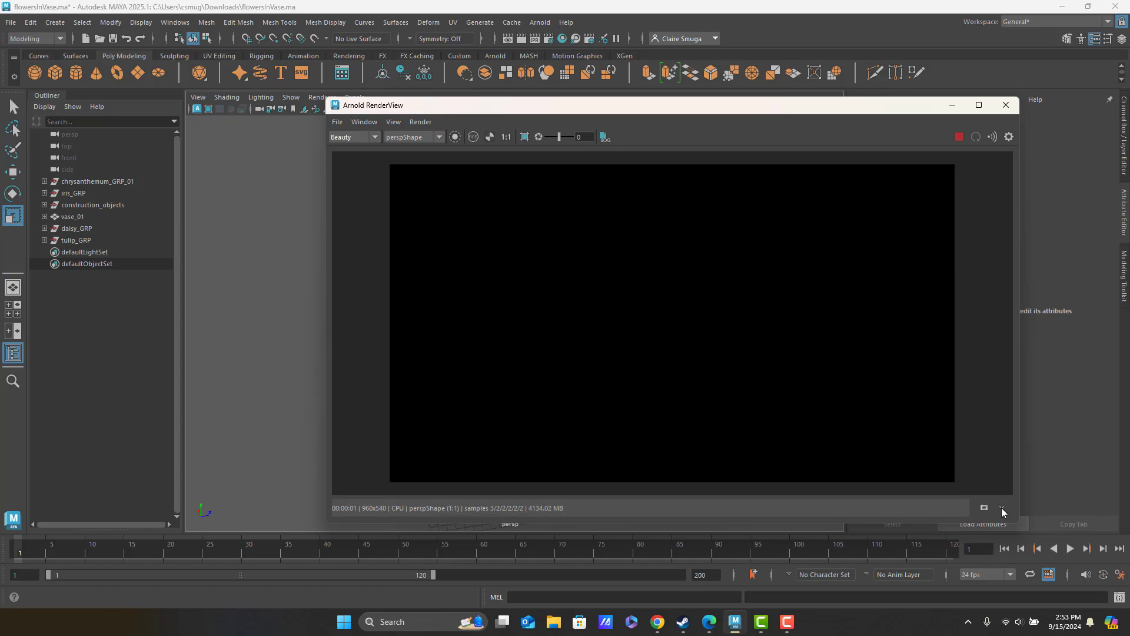
click(1001, 507)
click(1001, 508)
Orbit the perspective view around the vase, and stop and restart the live IPR render.
drag(678, 108, 942, 133)
alt+drag(522, 337, 559, 306)
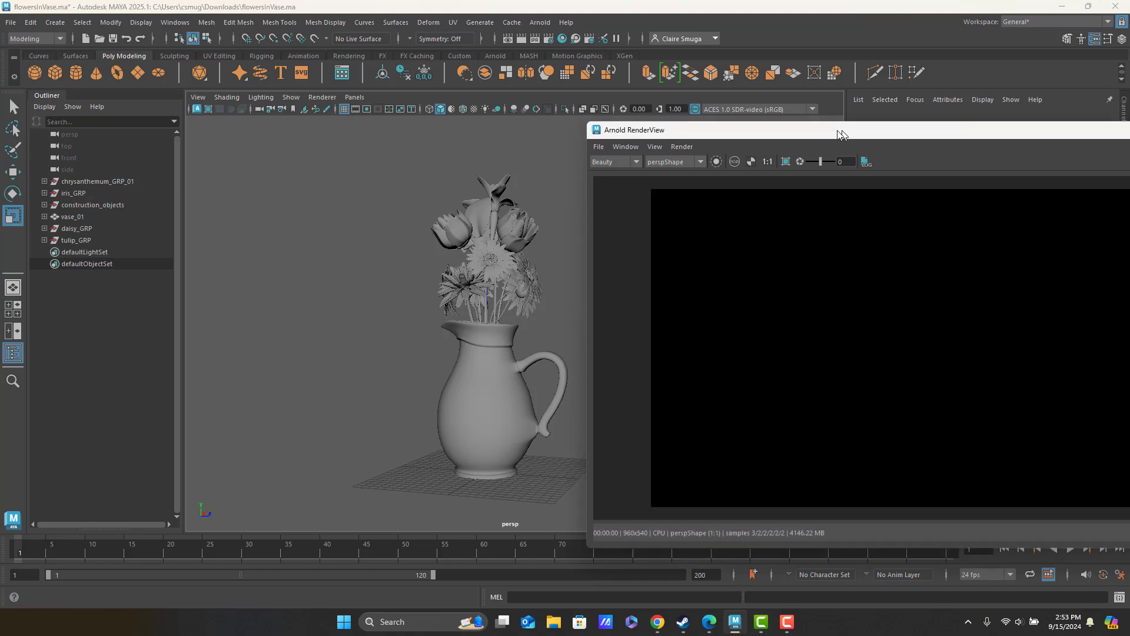
drag(847, 136, 554, 134)
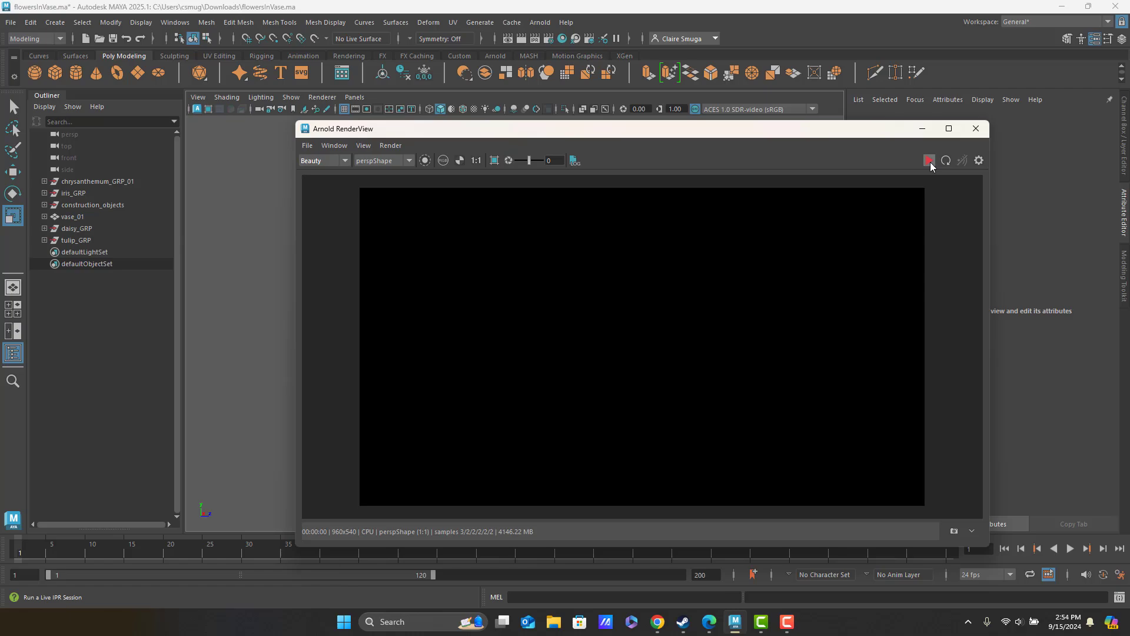
click(929, 160)
click(929, 161)
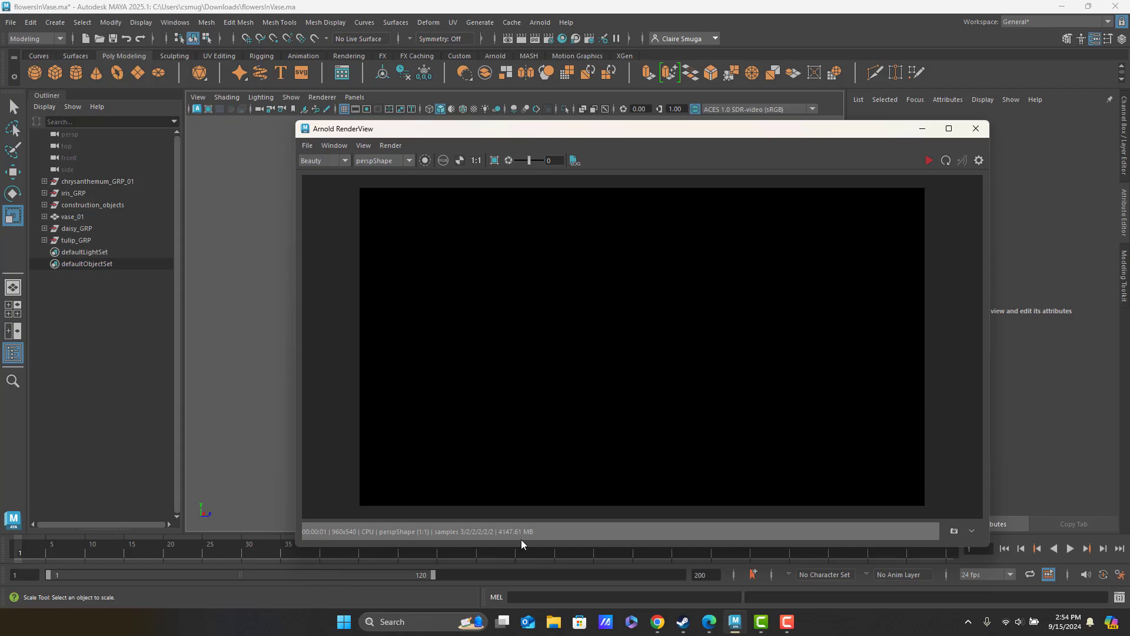
click(929, 161)
Add an Arnold Physical Sky light to the scene.
drag(599, 135, 679, 129)
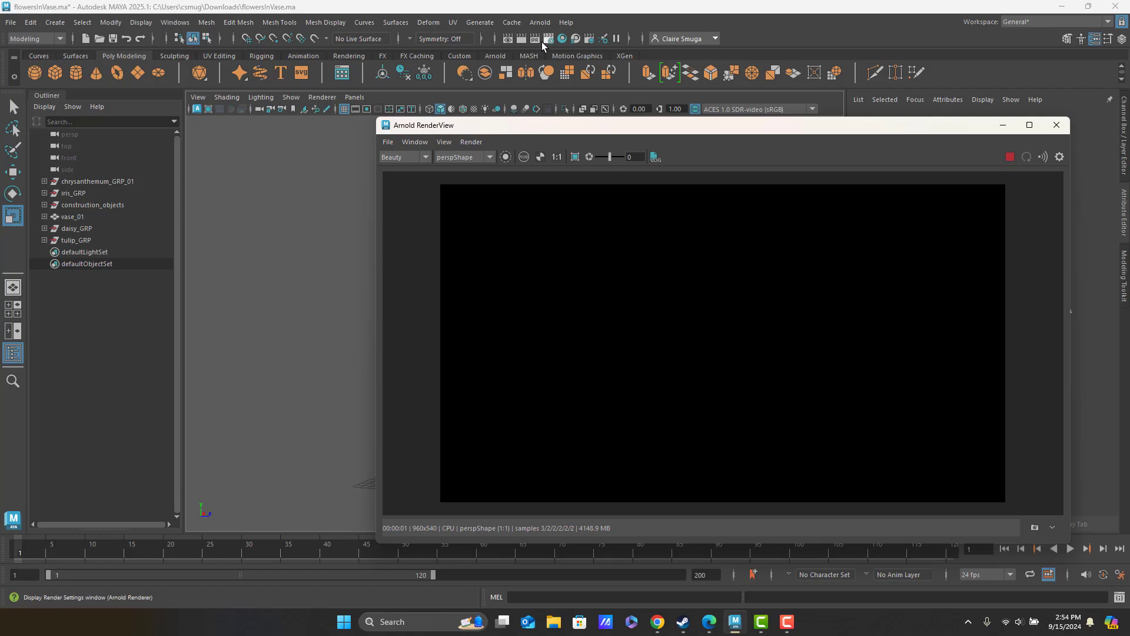
click(541, 24)
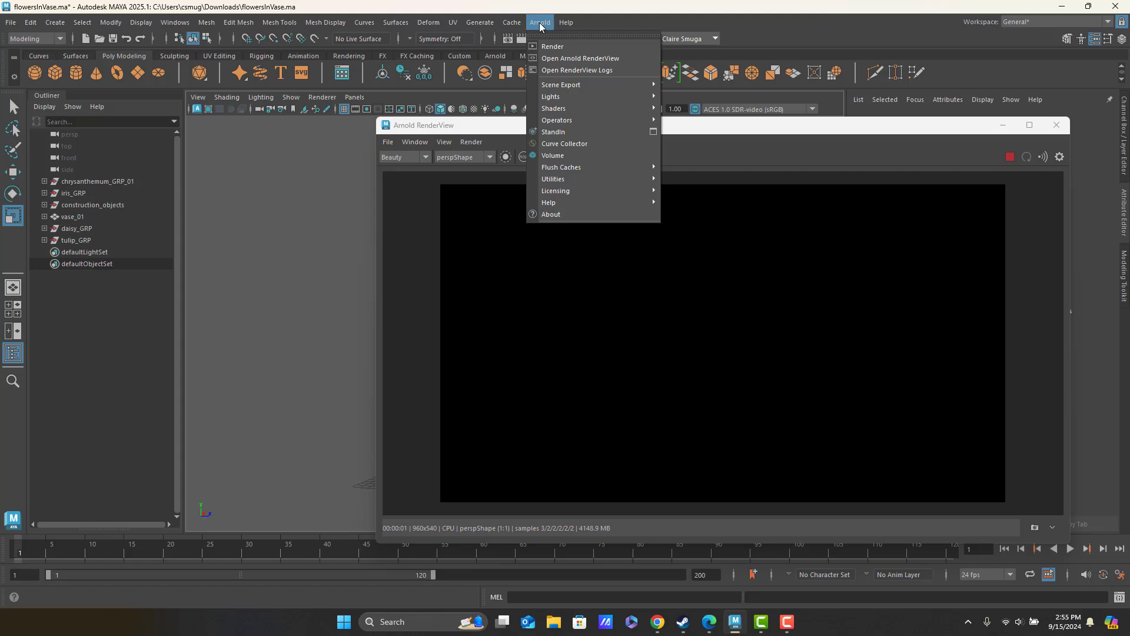
mouse_move(552, 100)
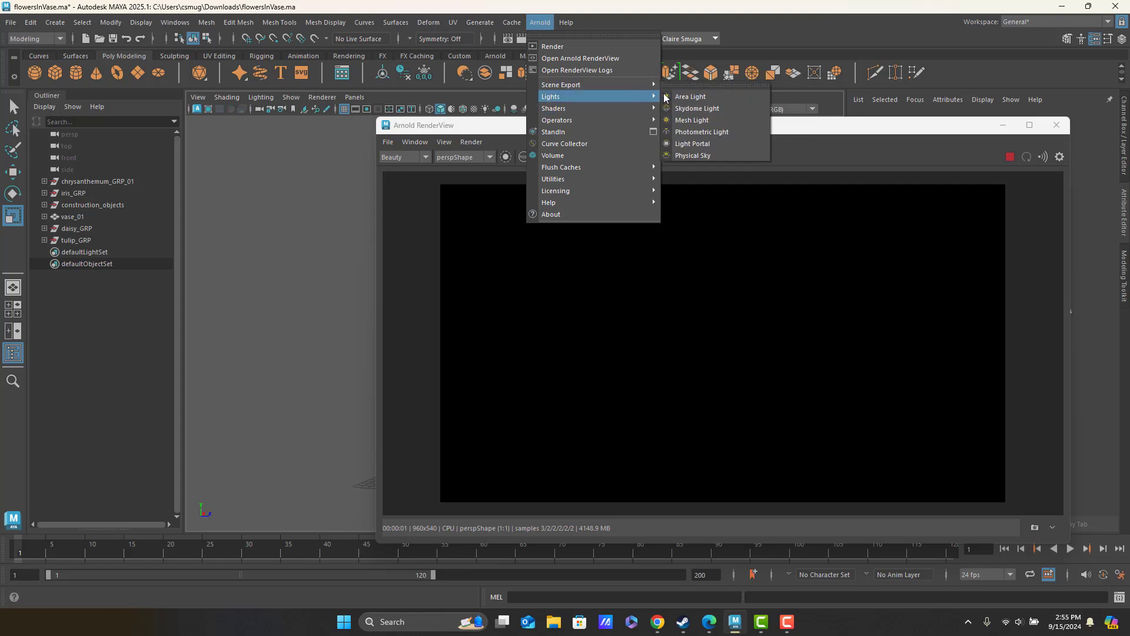
click(730, 154)
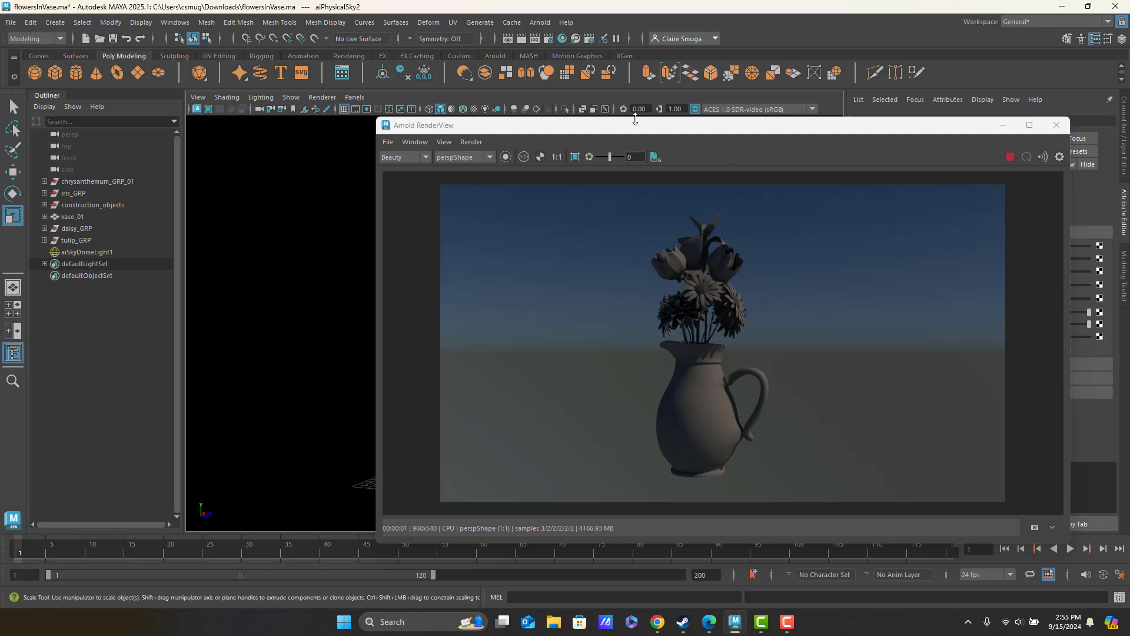
Create a polygon plane under the vase and scale it uniformly by about 181 as a ground surface.
drag(637, 130, 810, 124)
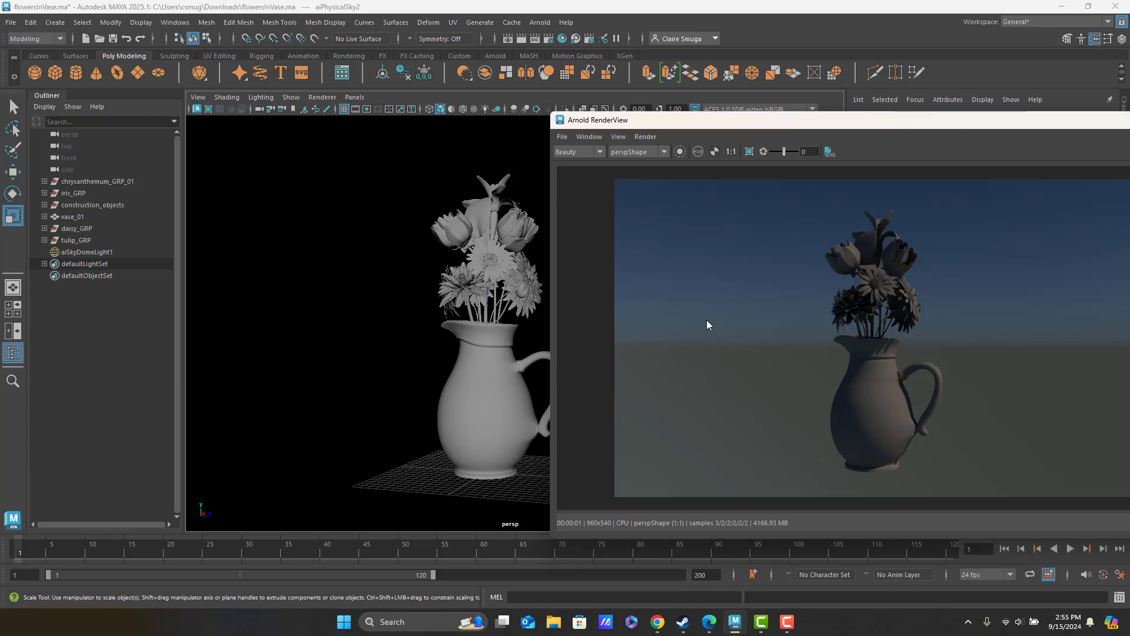
click(136, 74)
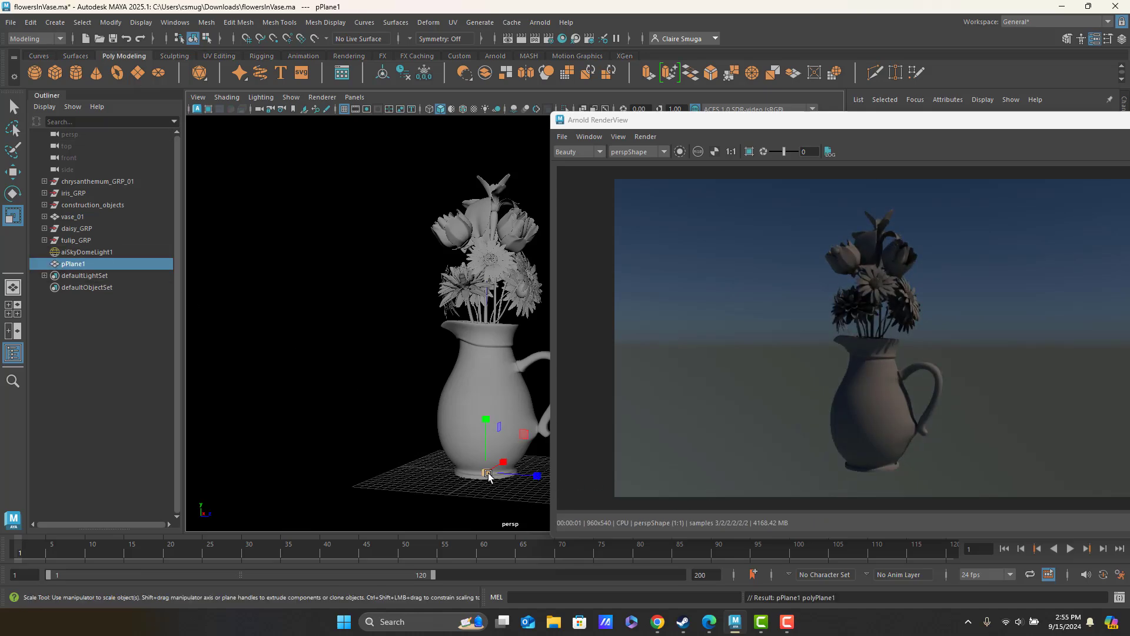
drag(486, 472, 1112, 519)
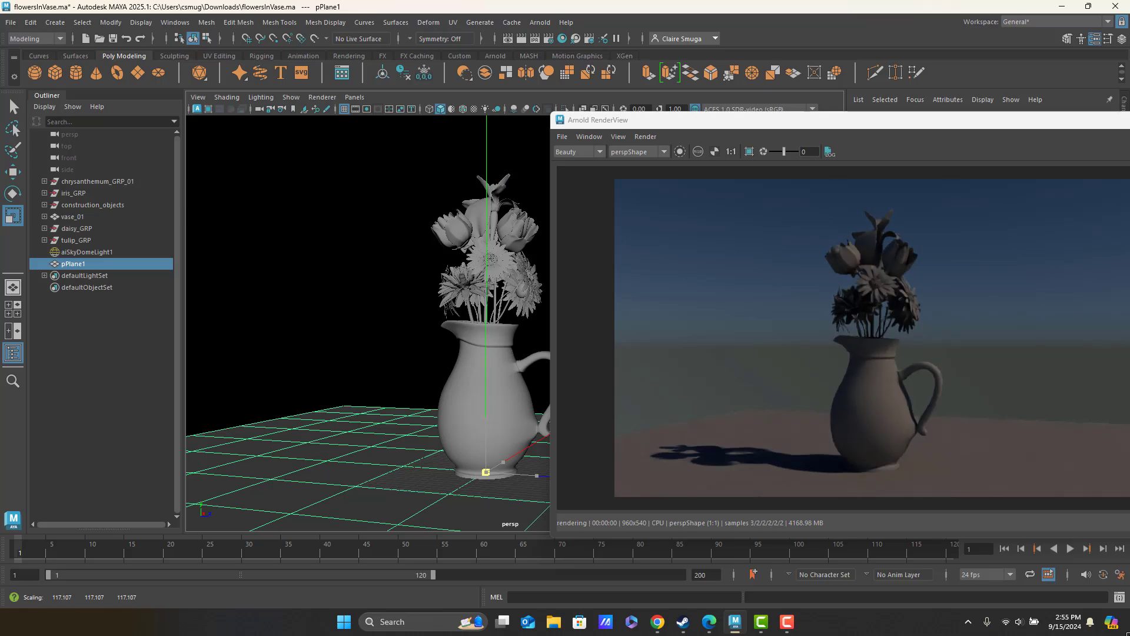
drag(490, 471, 828, 538)
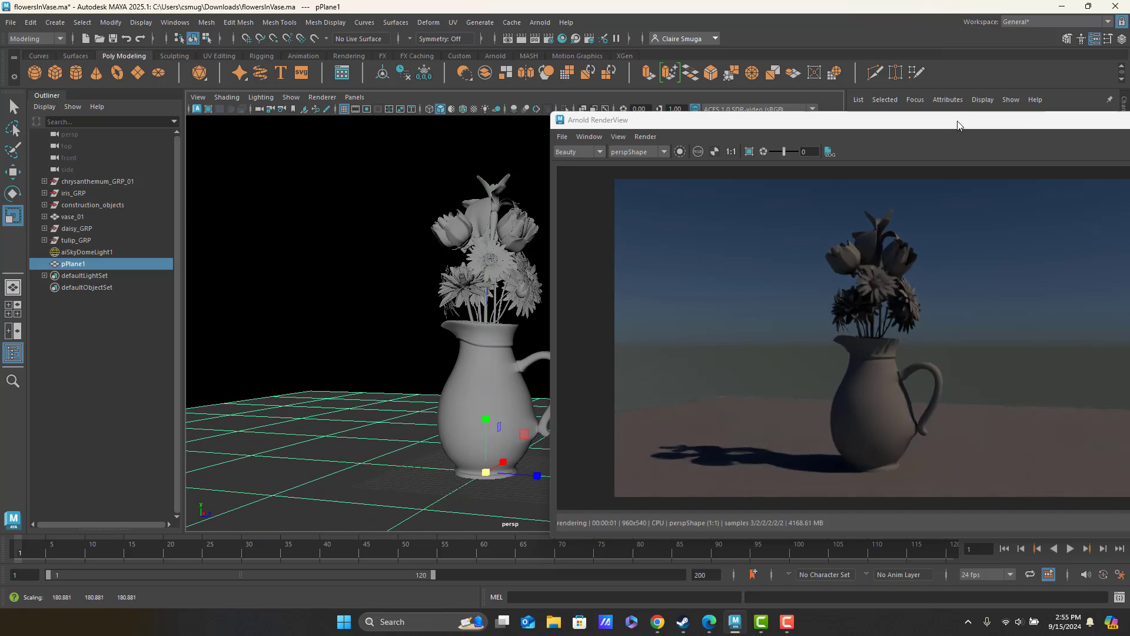
drag(887, 113, 589, 132)
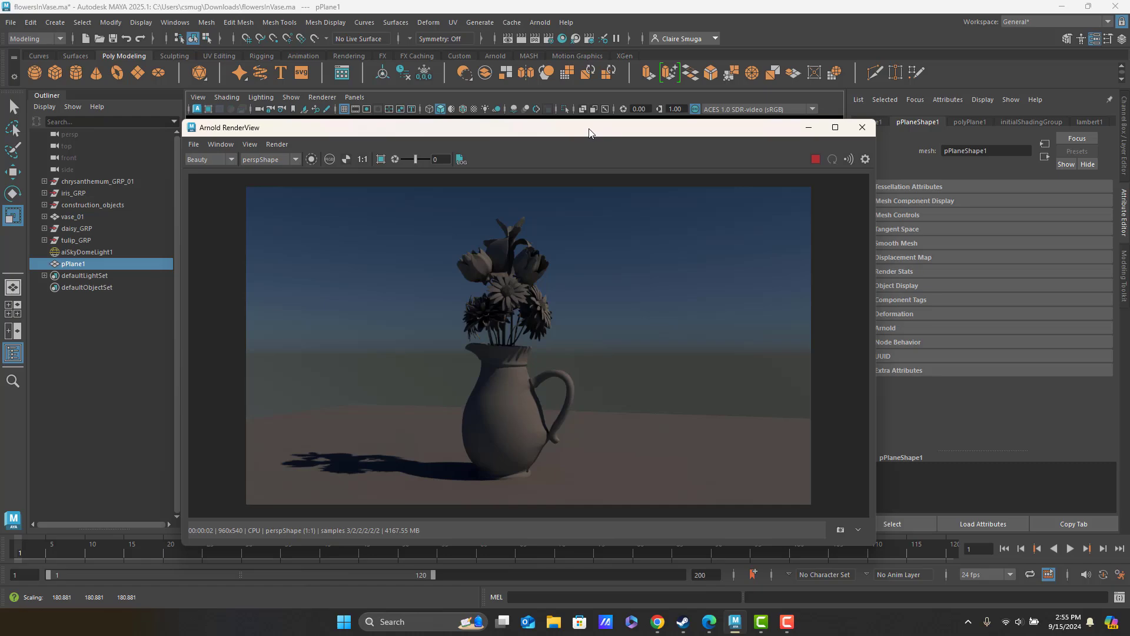
Select the skydome light, open the physical sky connected to its Color, and set the Azimuth to about 233.6.
drag(689, 126, 667, 223)
click(421, 159)
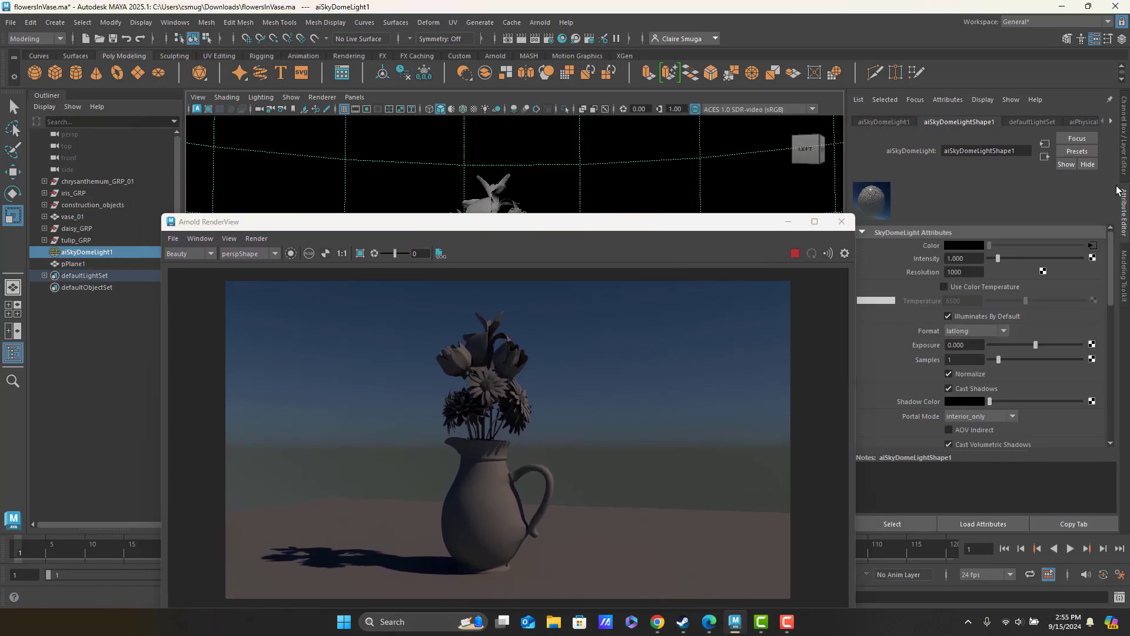
click(1124, 162)
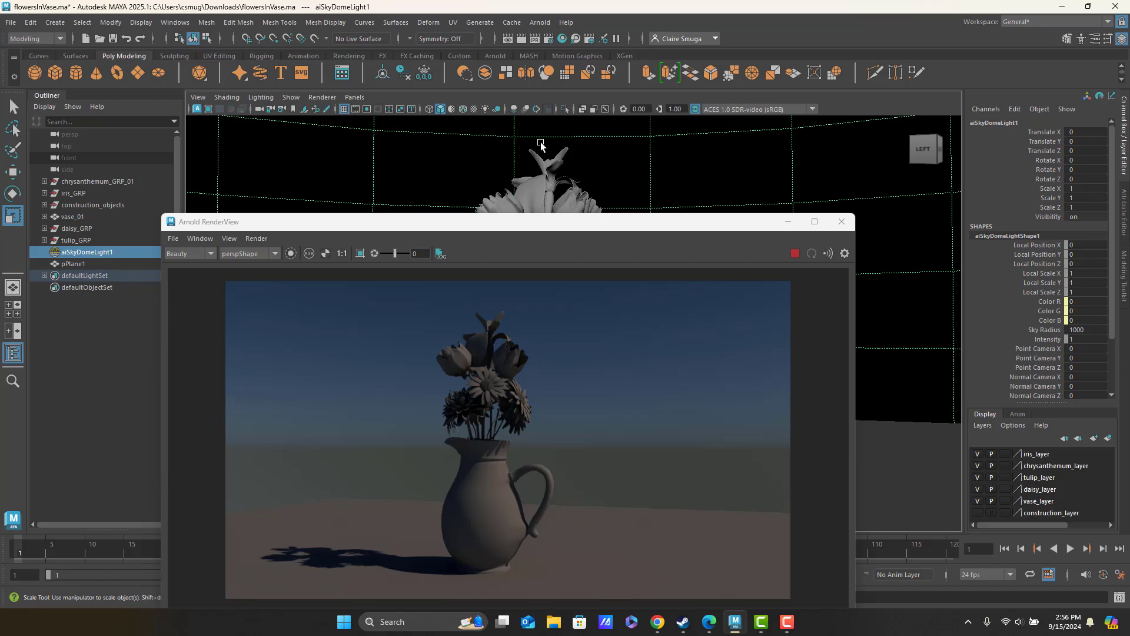
alt+drag(723, 181, 540, 176)
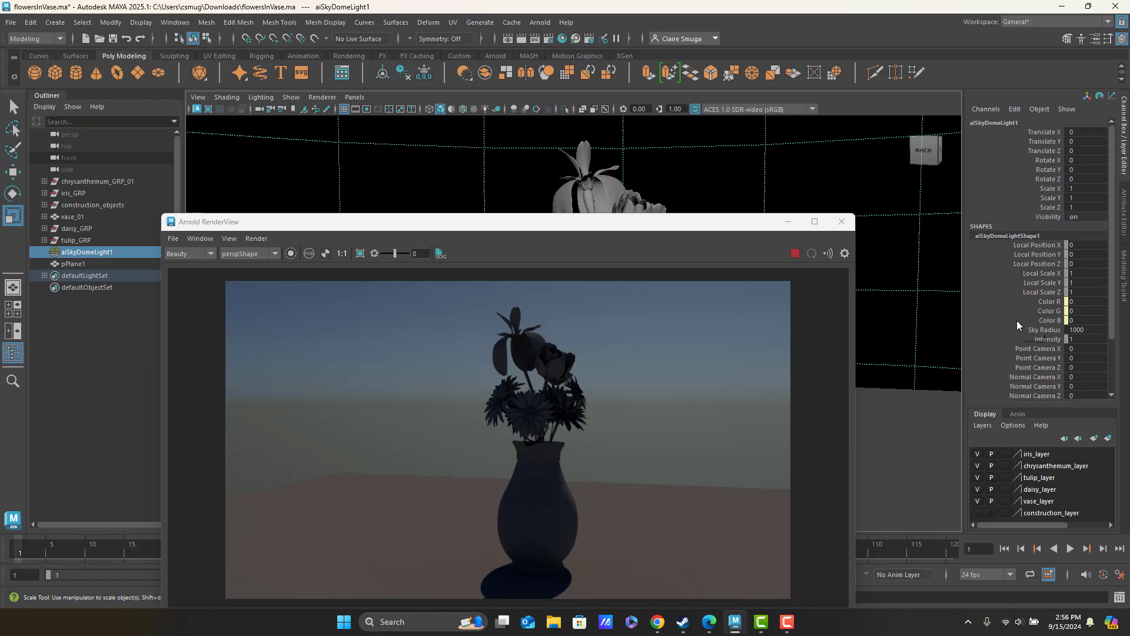
click(1125, 218)
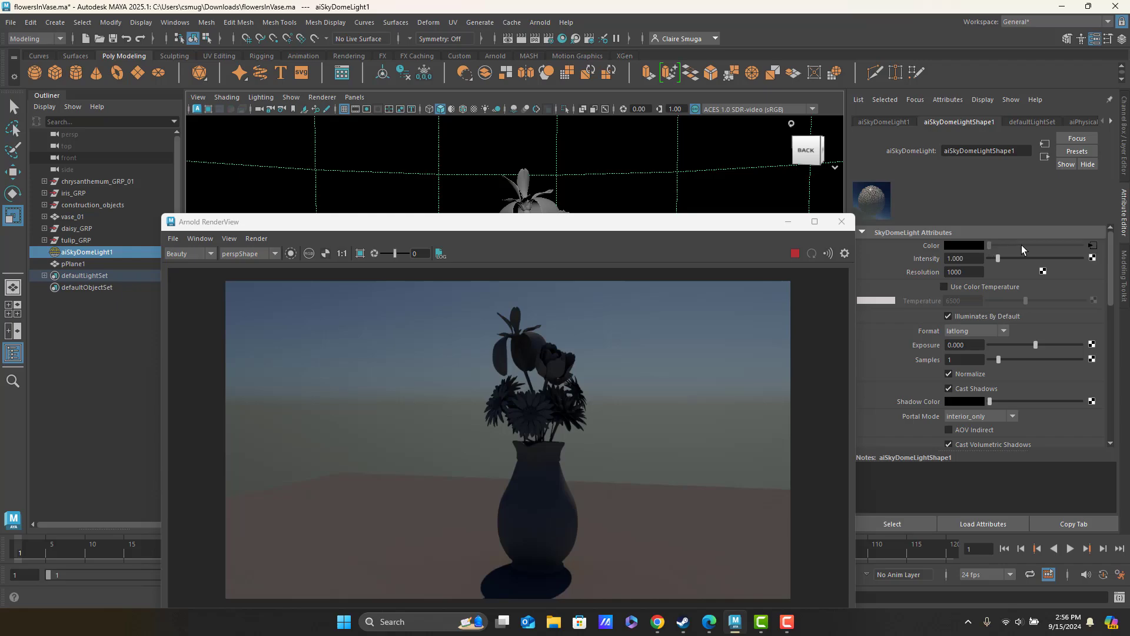
click(1093, 247)
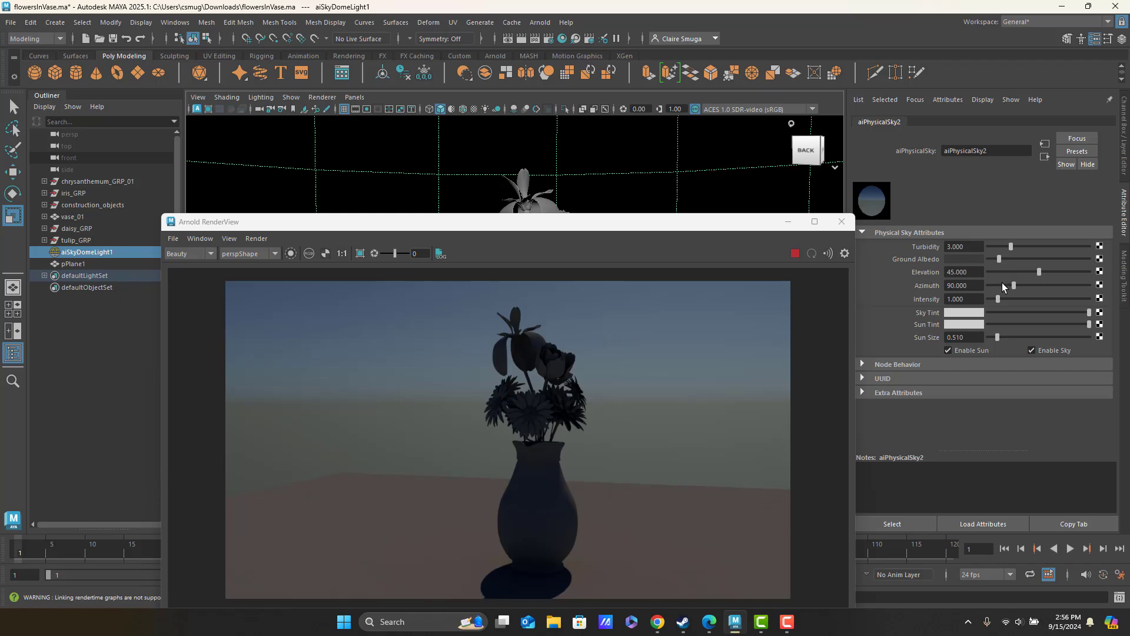
drag(1015, 284, 1054, 285)
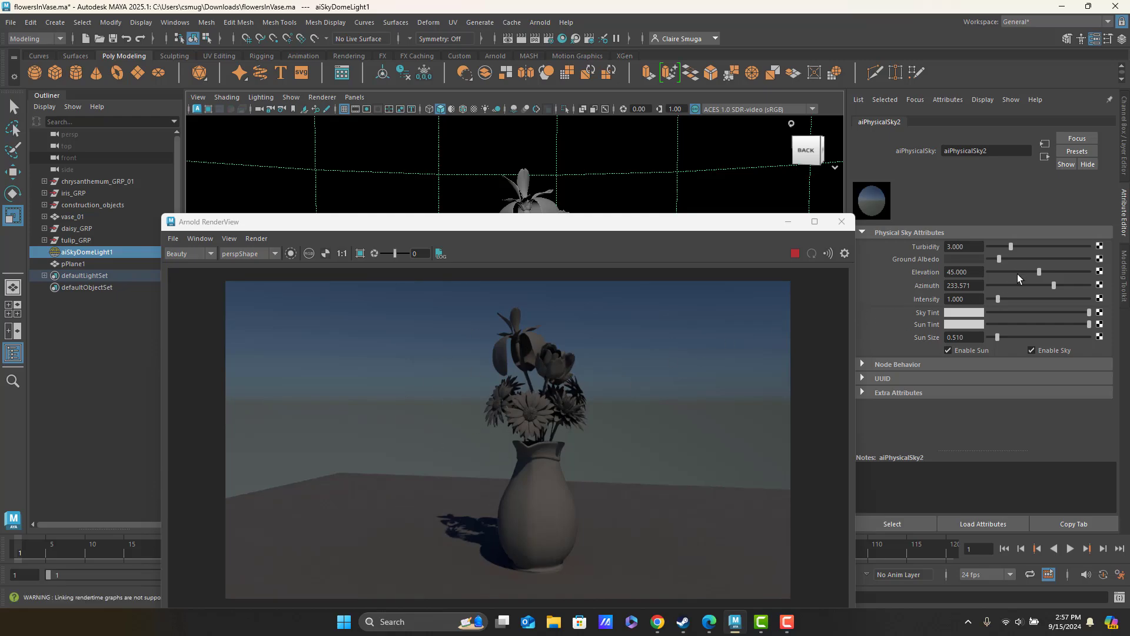
Try high and low sun positions by varying the physical sky's Elevation, settling on about 67.
click(1069, 270)
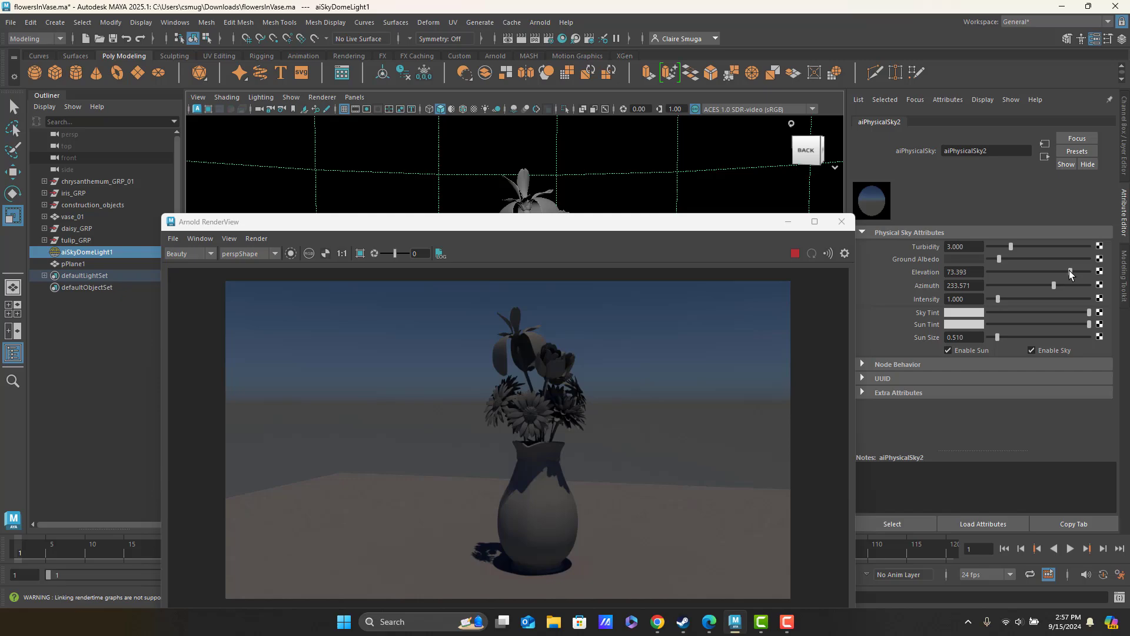
click(999, 271)
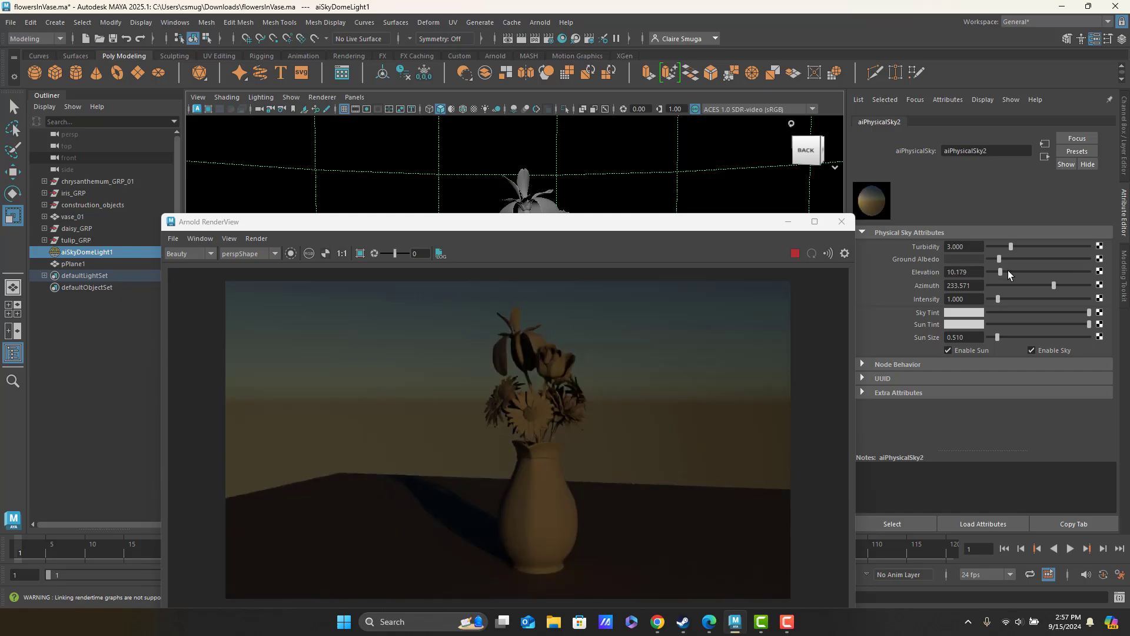
click(1008, 270)
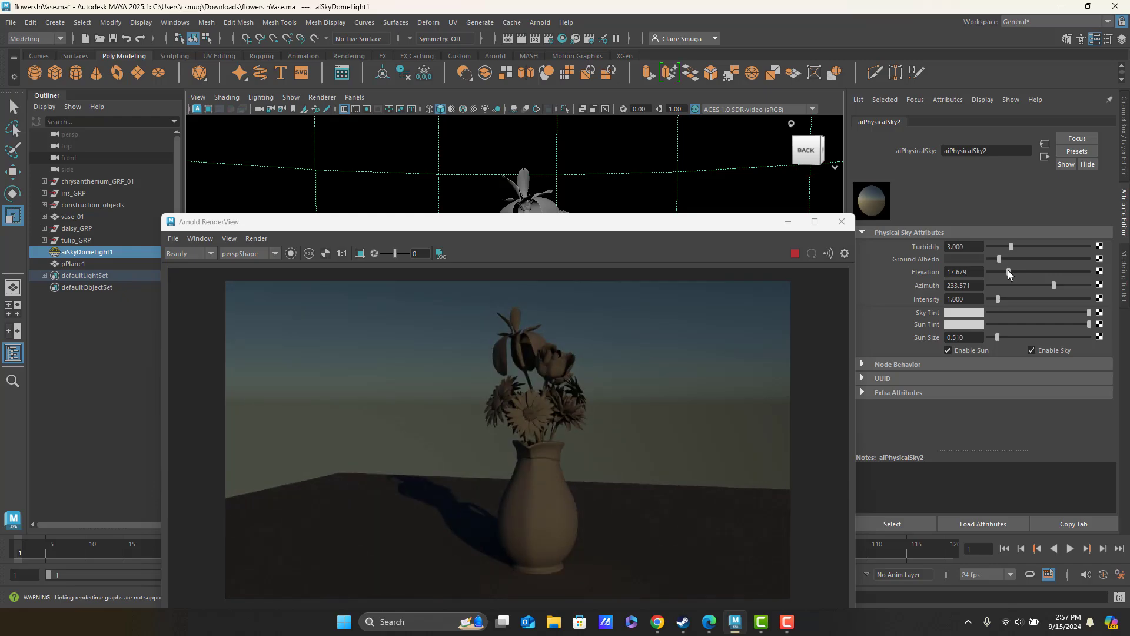
click(1062, 271)
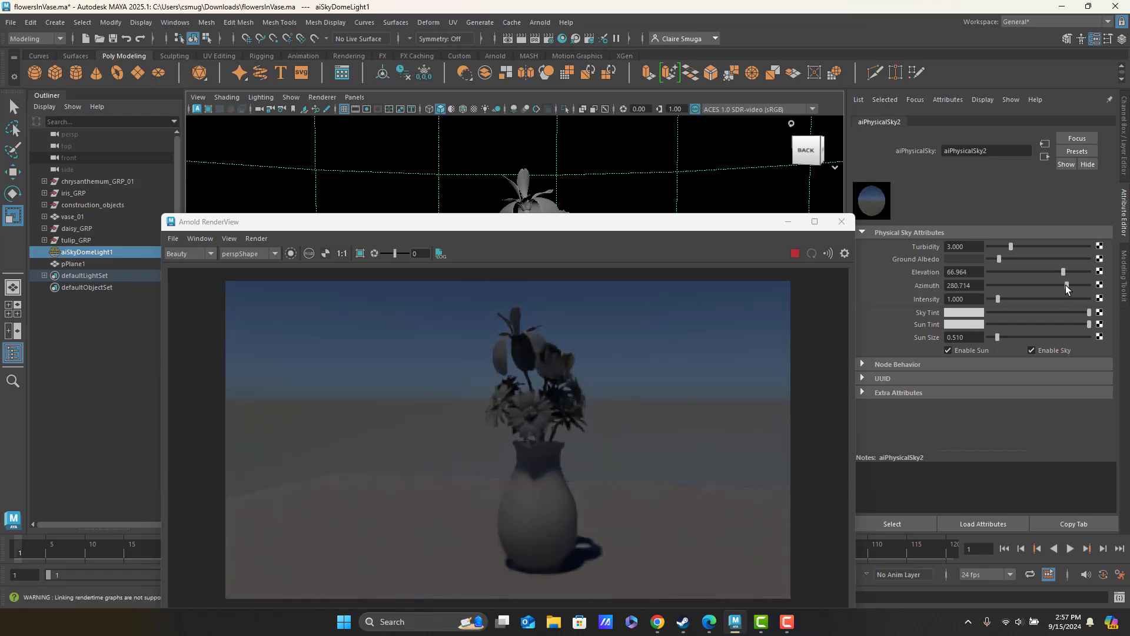
Try different sun directions by varying the physical sky's Azimuth, settling on about 214.3.
click(1080, 285)
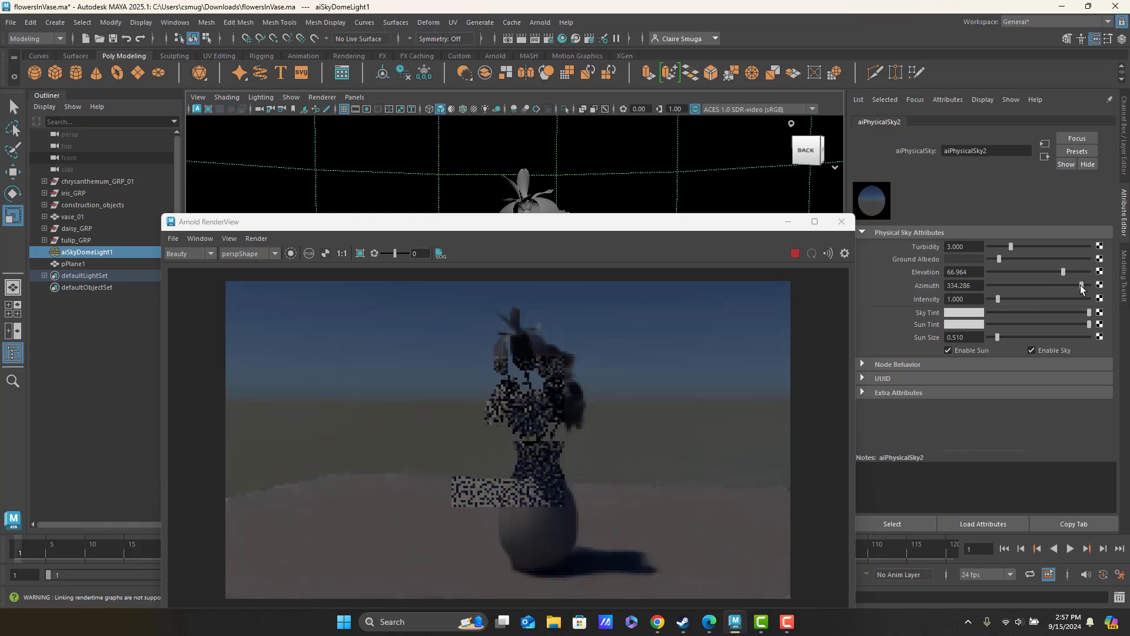
drag(1039, 285, 1026, 284)
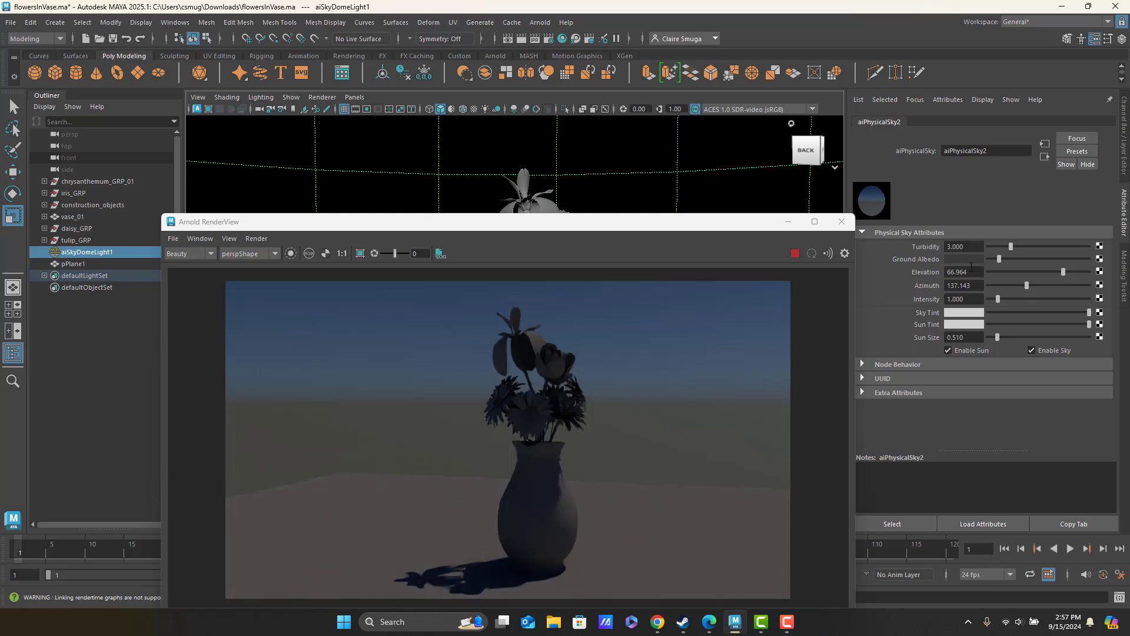
click(1040, 284)
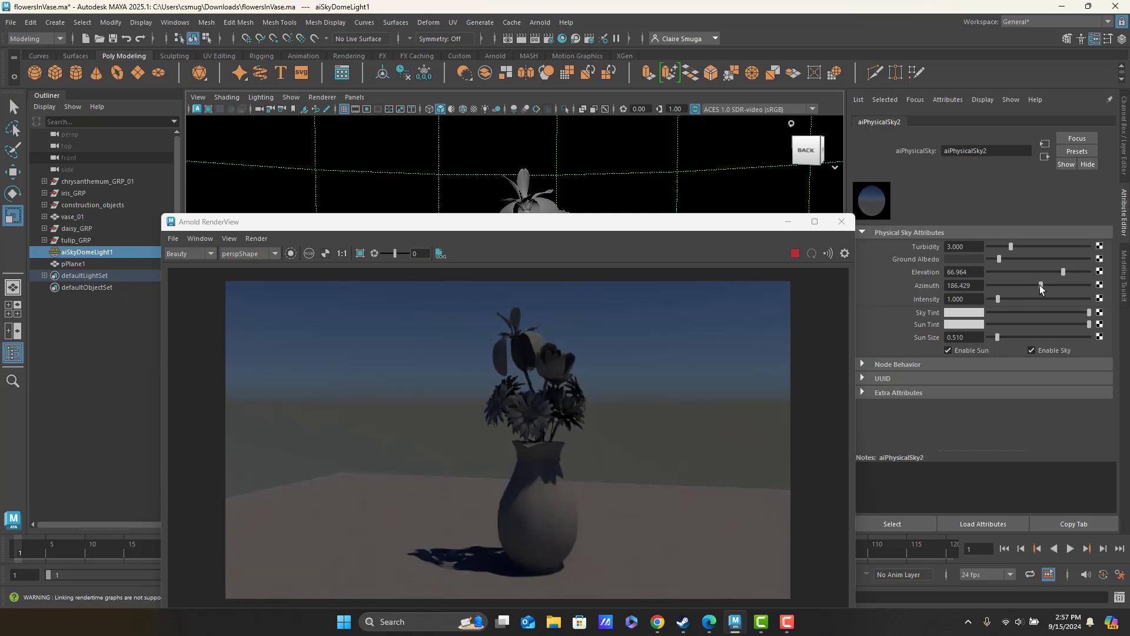
click(1047, 285)
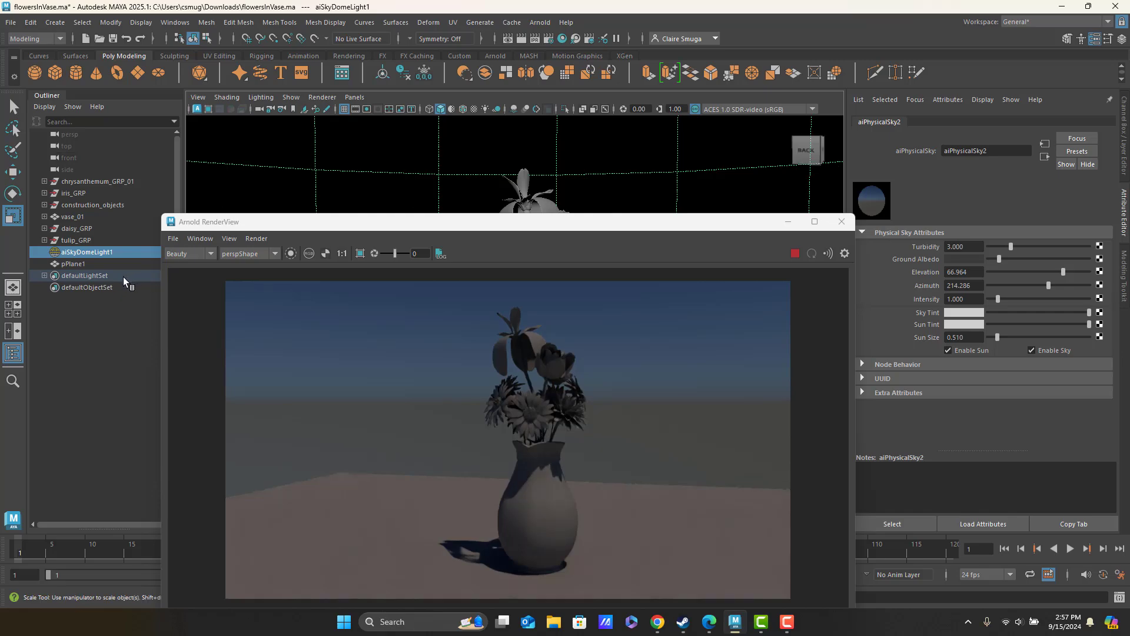
Reselect the skydome light and reopen the attributes of the physical sky connected to its Color.
click(91, 353)
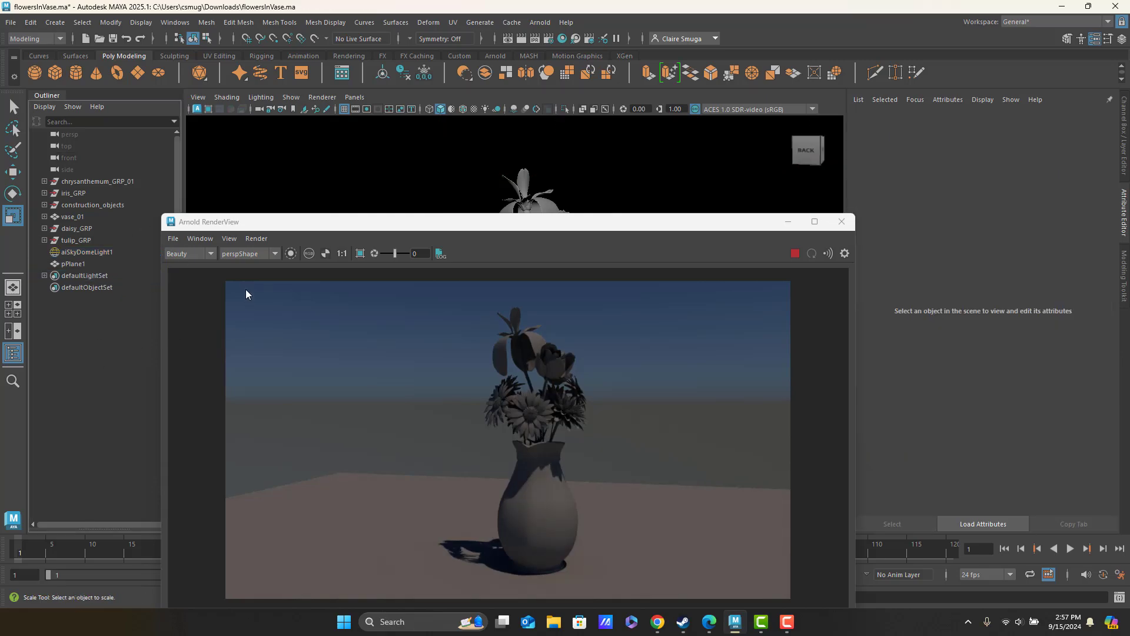
click(92, 251)
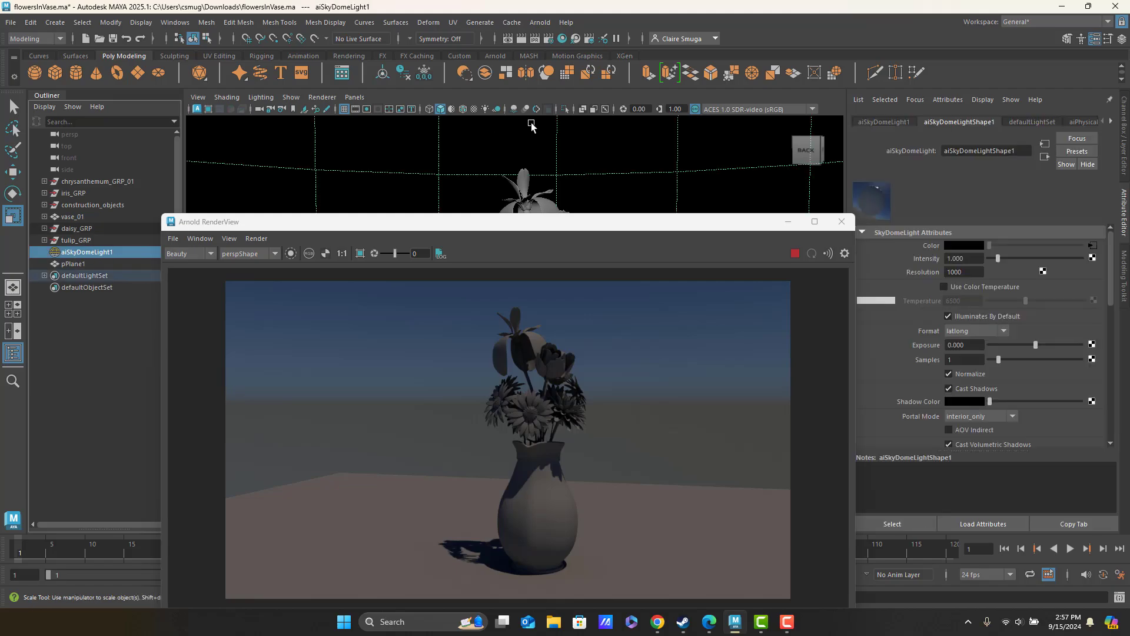
click(1125, 154)
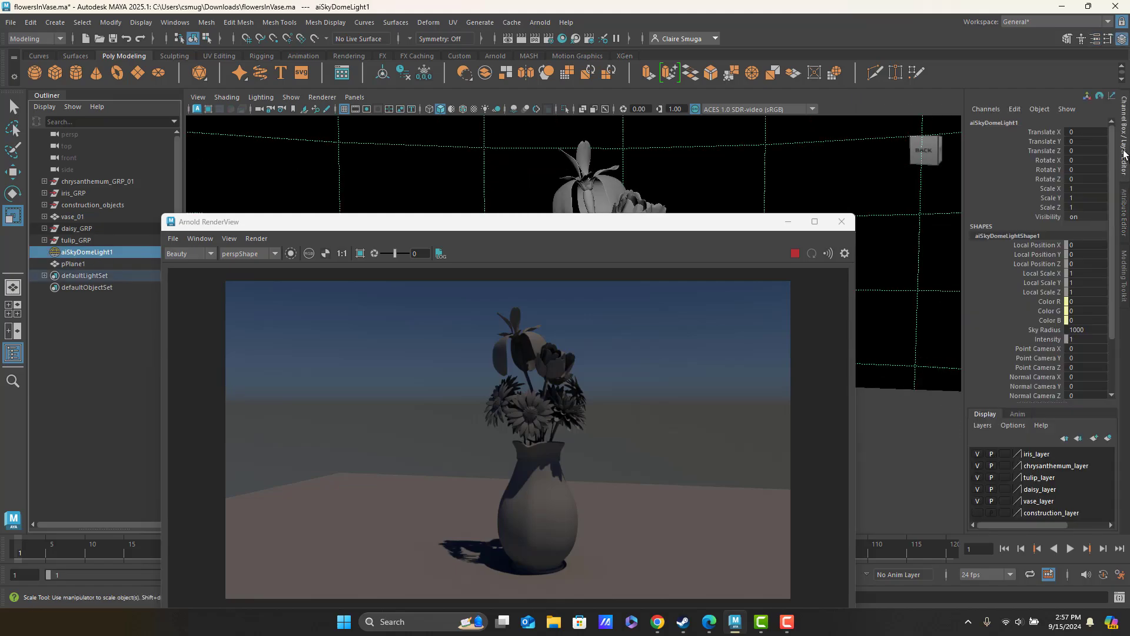
click(1125, 213)
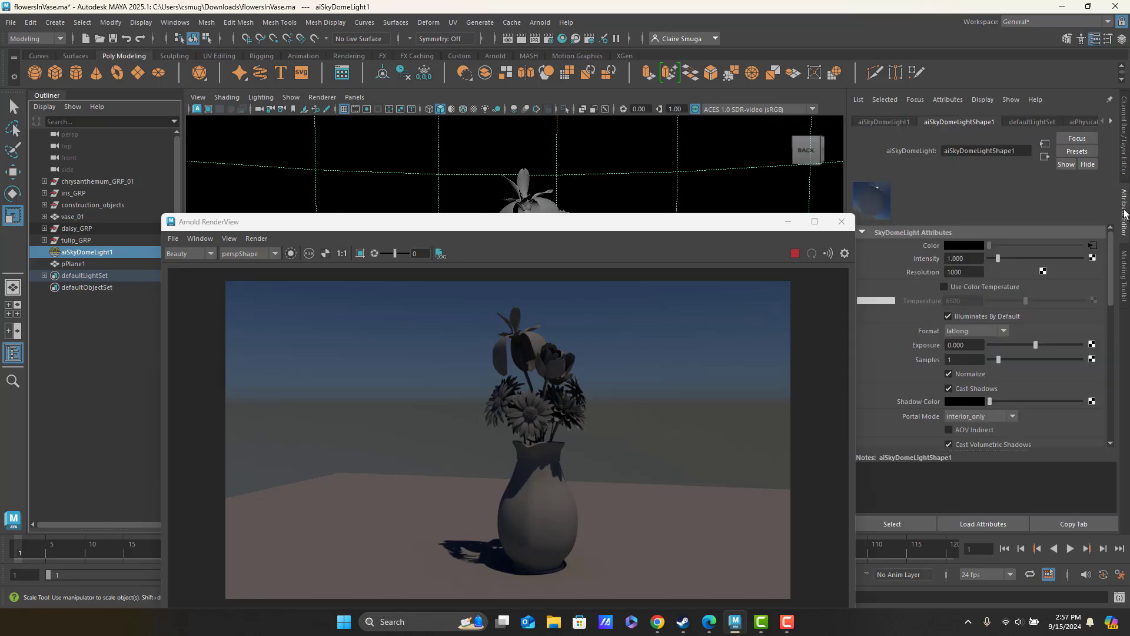
click(1093, 246)
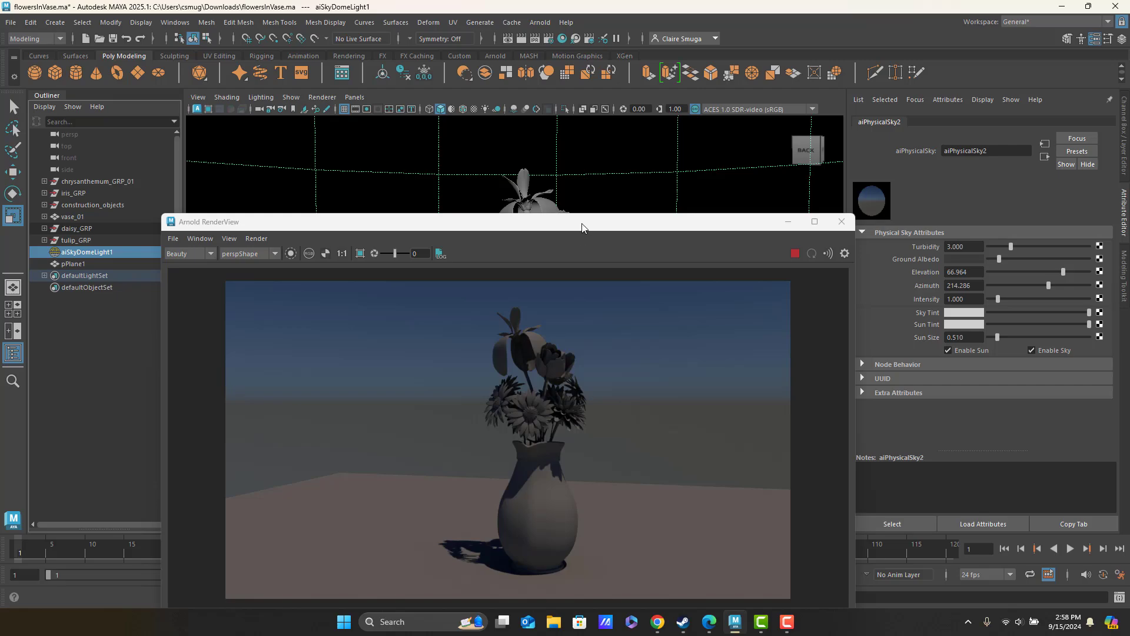
Move the Arnold RenderView window up so the whole image shows, and stop the live render.
drag(585, 222, 571, 113)
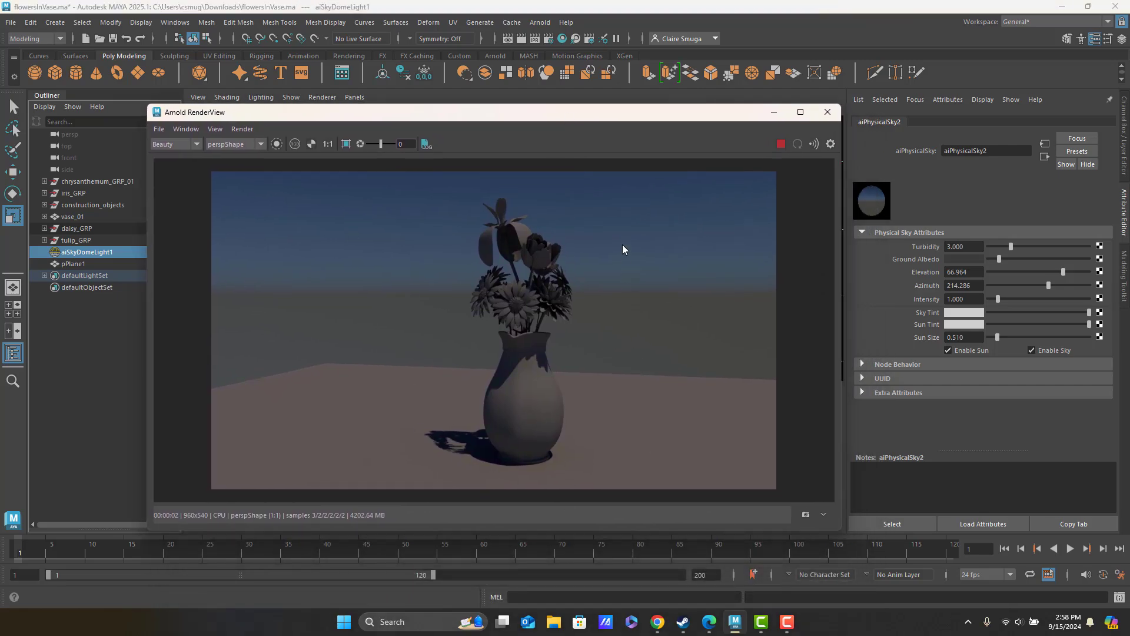
click(544, 23)
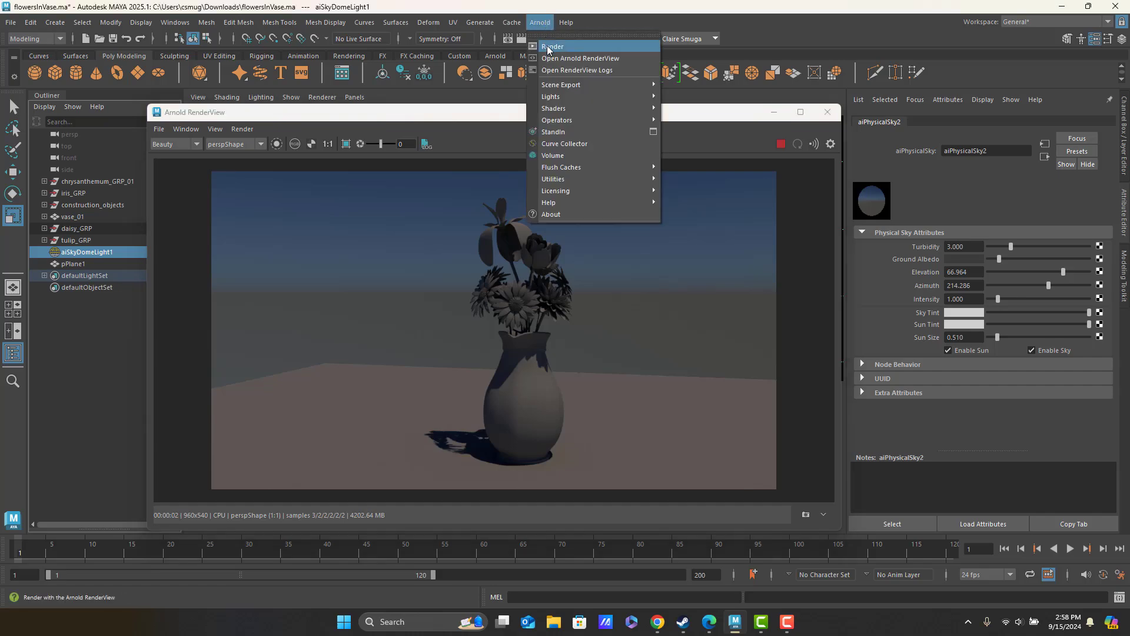
mouse_move(548, 98)
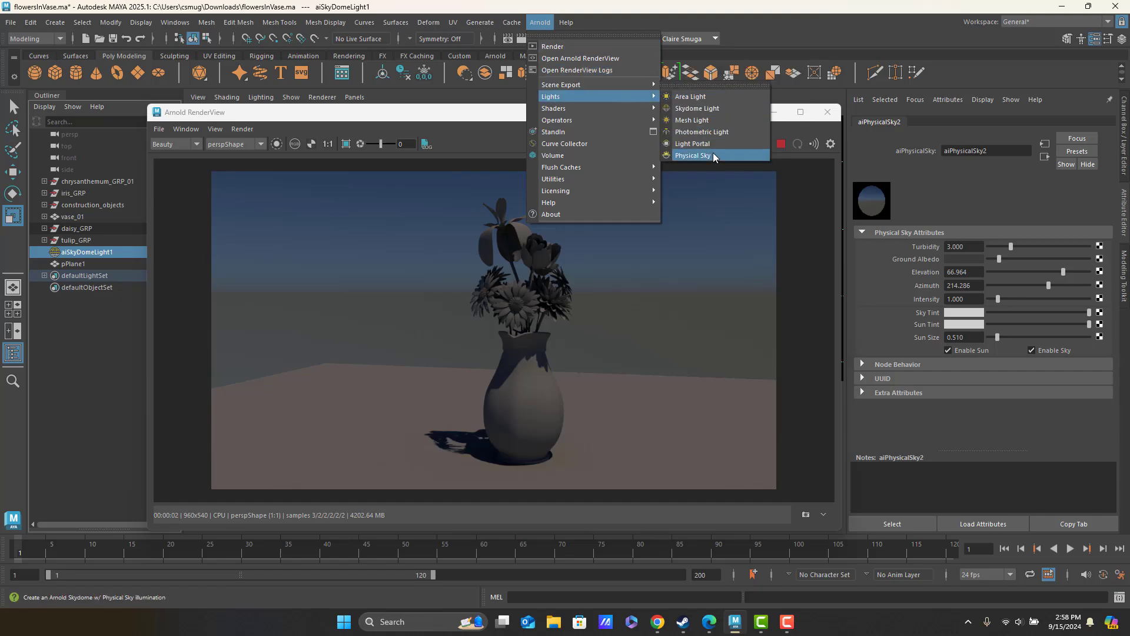
click(496, 114)
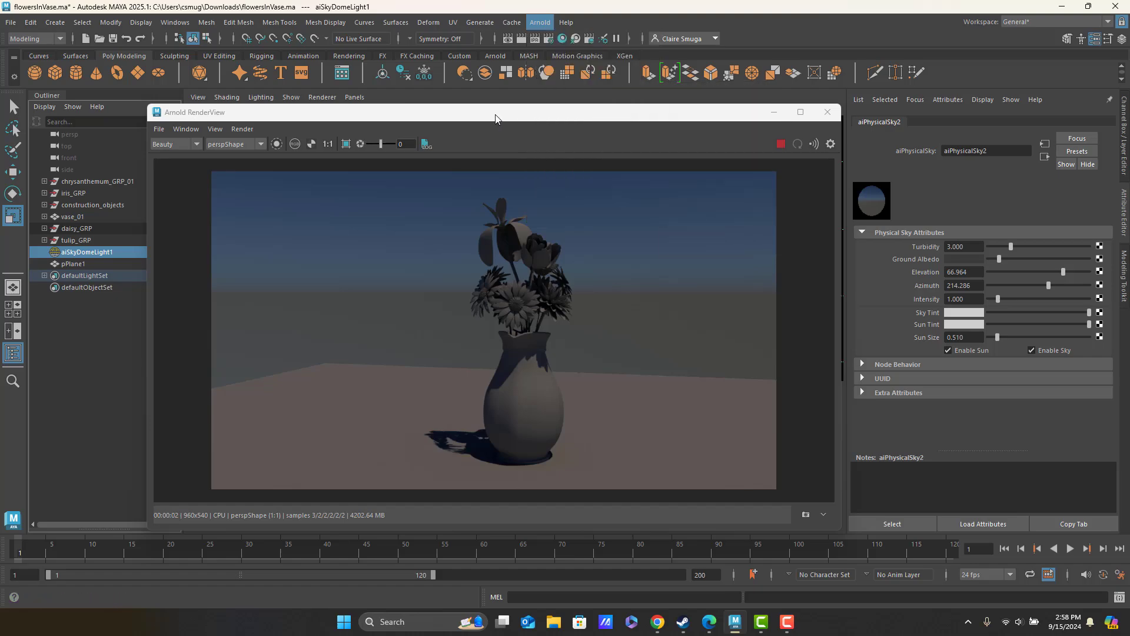
click(780, 144)
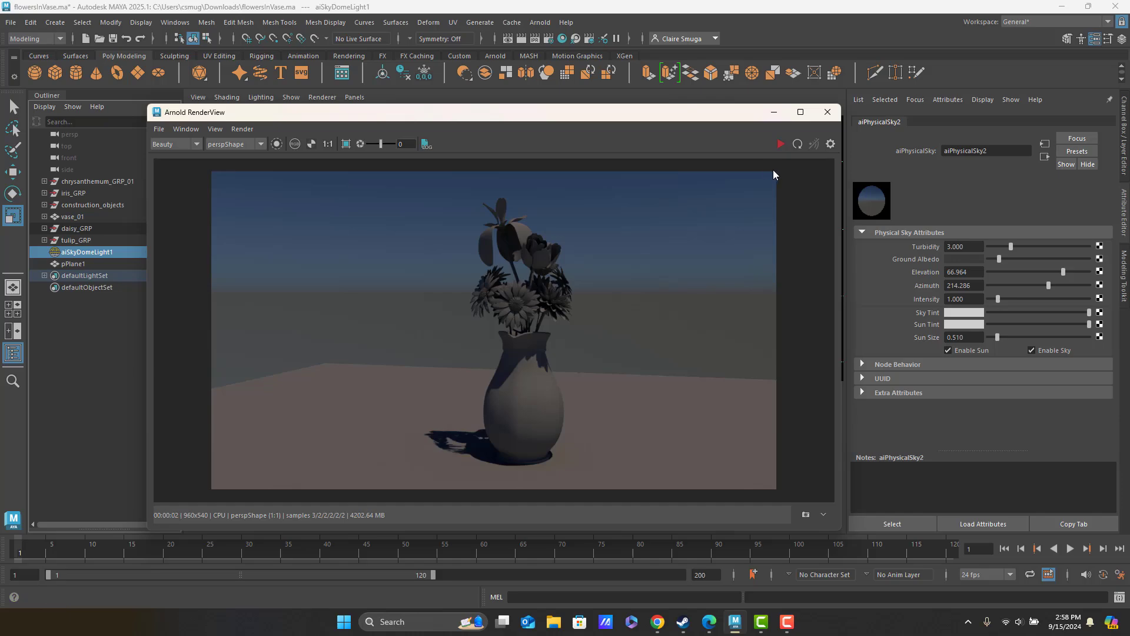